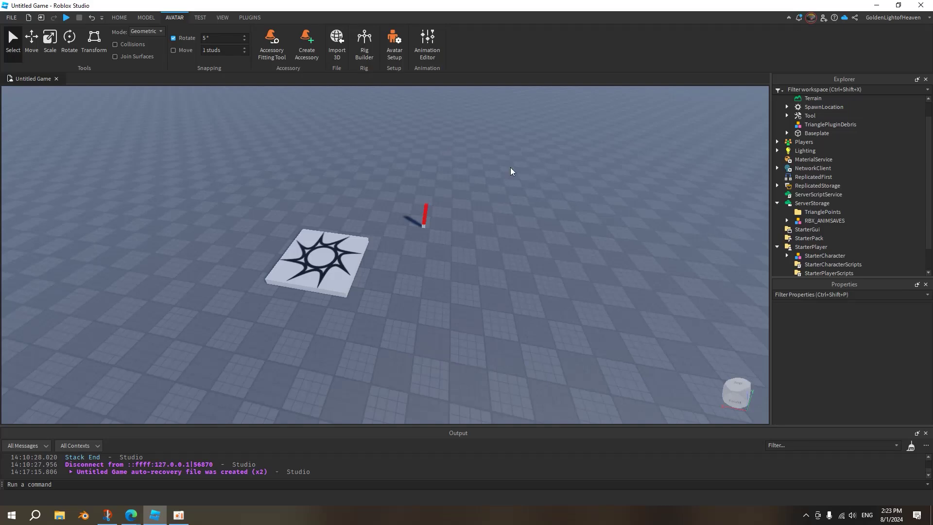
- Select the red sword Tool and insert a new empty Tool into Workspace
{"action": "right_click_drag", "start_coordinate": [518, 200], "coordinate": [482, 205]}
{"action": "scroll", "coordinate": [490, 202], "scroll_direction": "up", "scroll_amount": 3}
{"action": "left_click", "coordinate": [480, 206]}
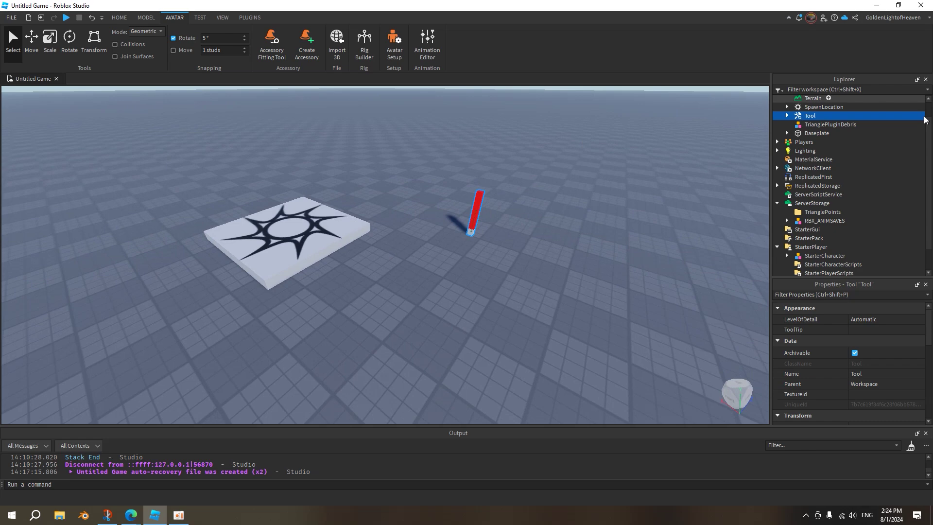
{"action": "scroll", "coordinate": [792, 115], "scroll_direction": "up", "scroll_amount": 1}
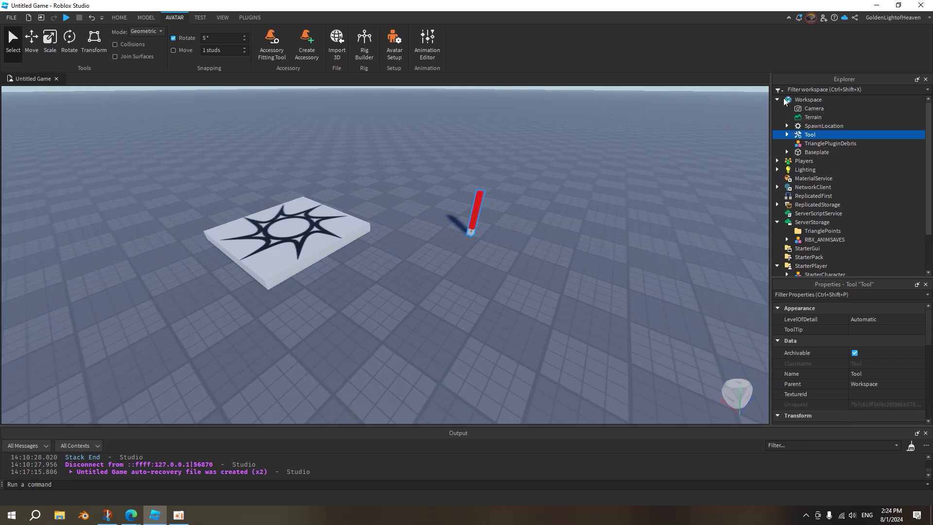
{"action": "left_click", "coordinate": [828, 99]}
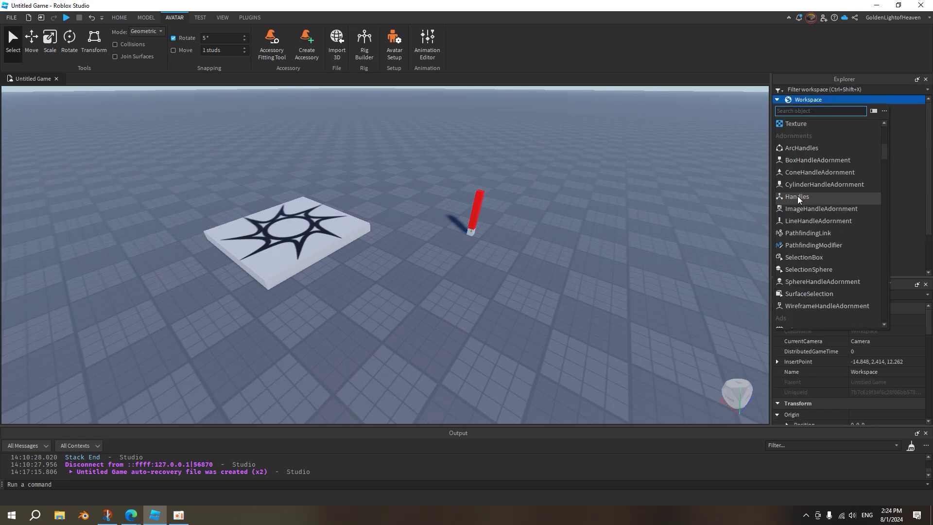
{"action": "type", "text": "too"}
{"action": "left_click", "coordinate": [814, 127]}
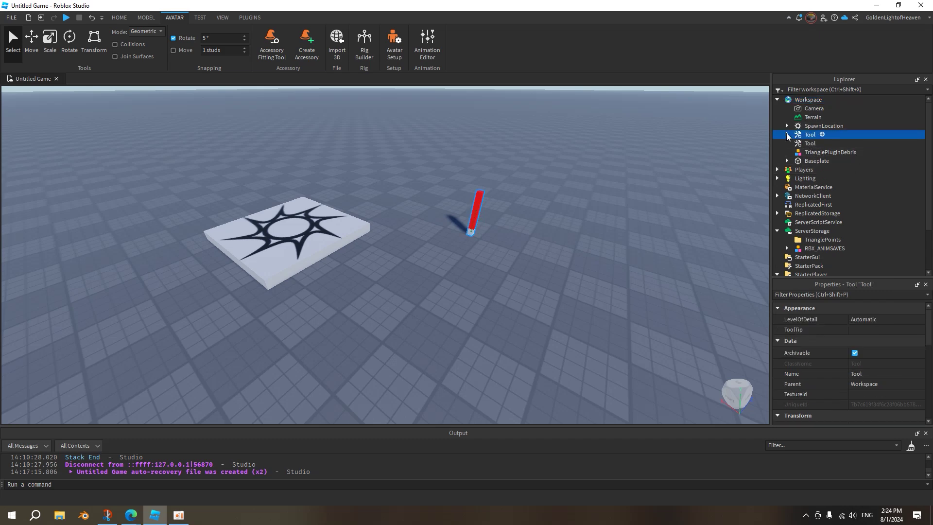
- Check the sword's Handle and Part, then delete the extra empty Tool
{"action": "left_click", "coordinate": [787, 135]}
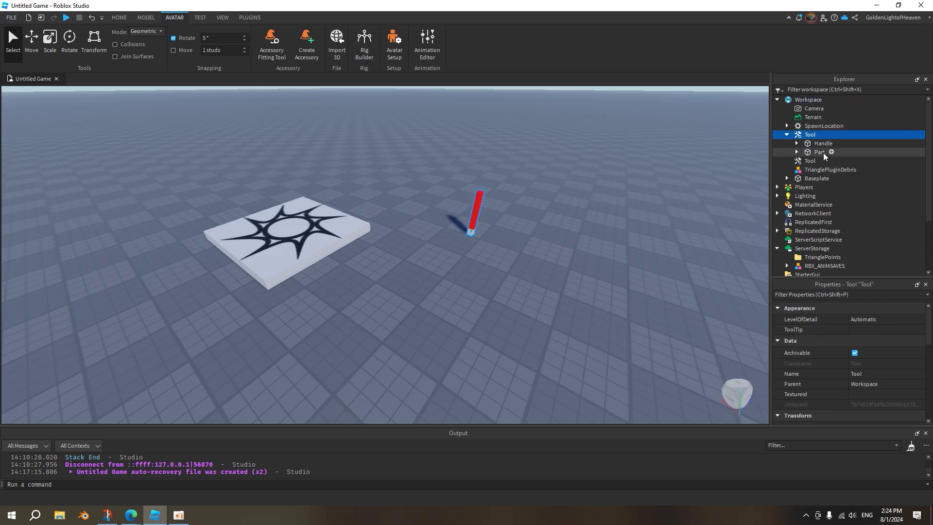
{"action": "left_click", "coordinate": [528, 242]}
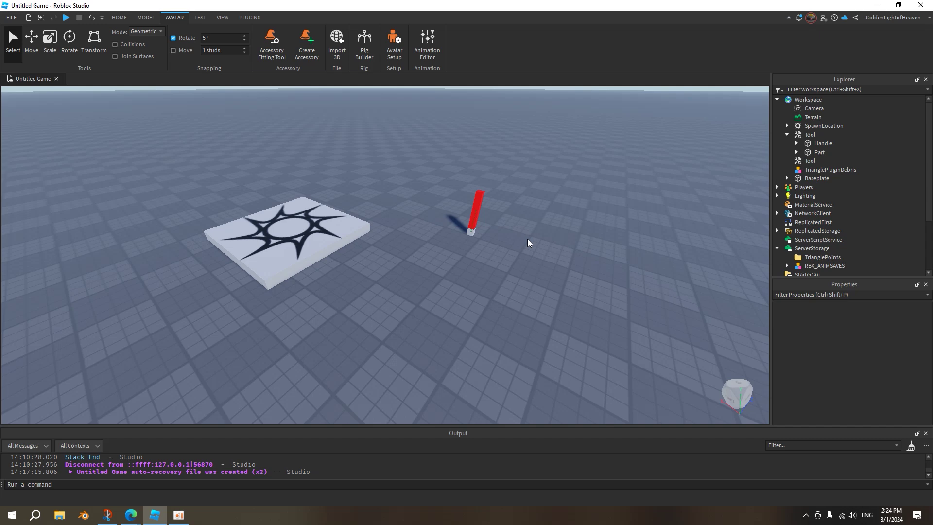
{"action": "left_click", "coordinate": [823, 143]}
{"action": "key", "text": "f"}
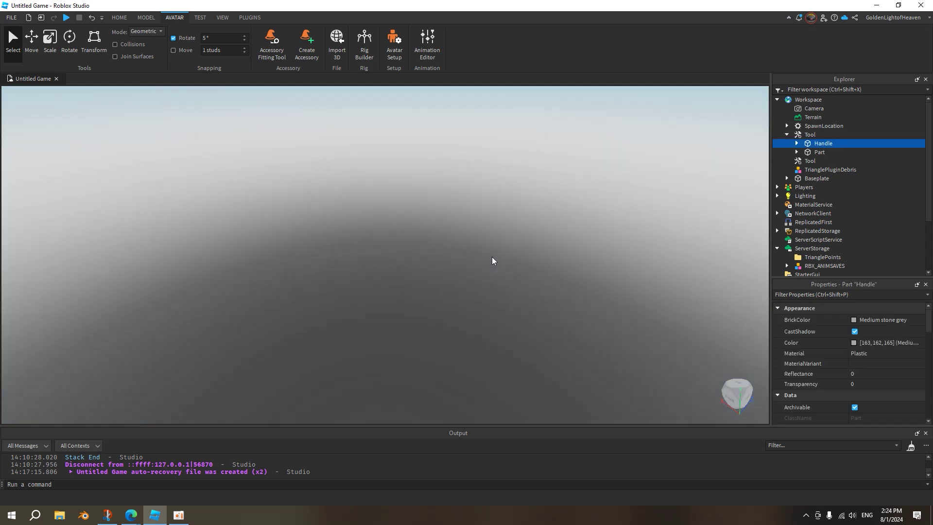
{"action": "middle_click_drag", "start_coordinate": [492, 258], "coordinate": [494, 264]}
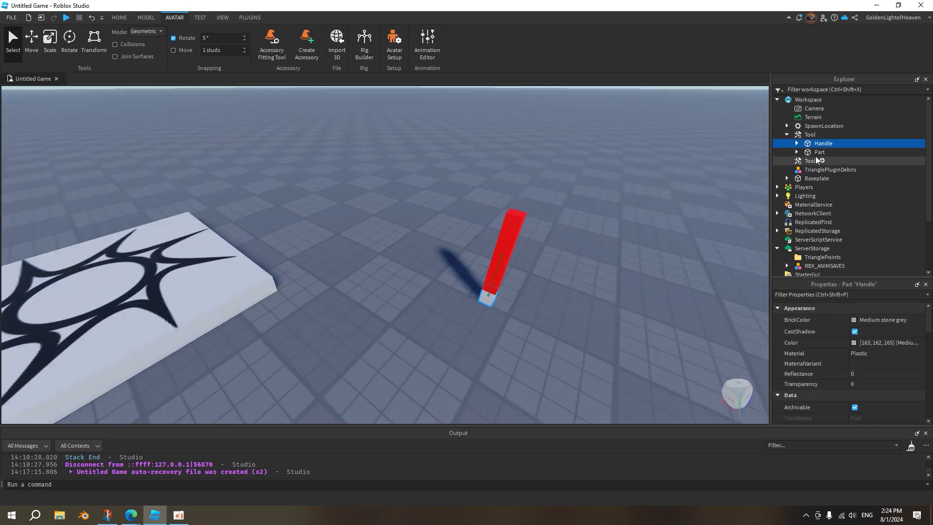
{"action": "left_click", "coordinate": [810, 160]}
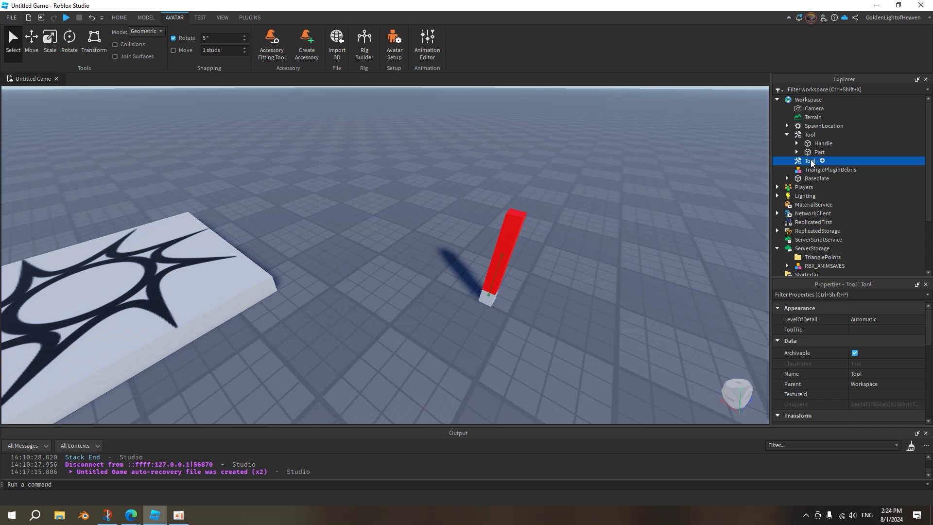
{"action": "key", "text": "Delete"}
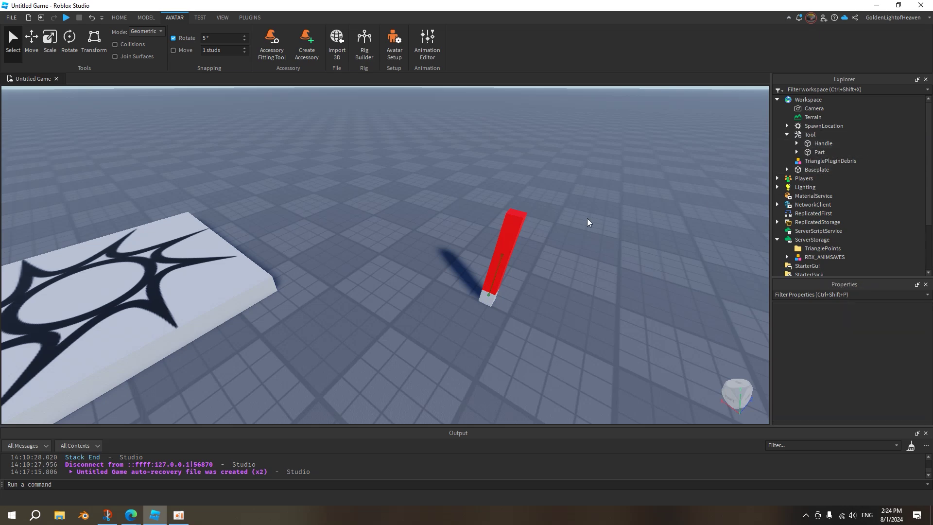
{"action": "left_click", "coordinate": [787, 135]}
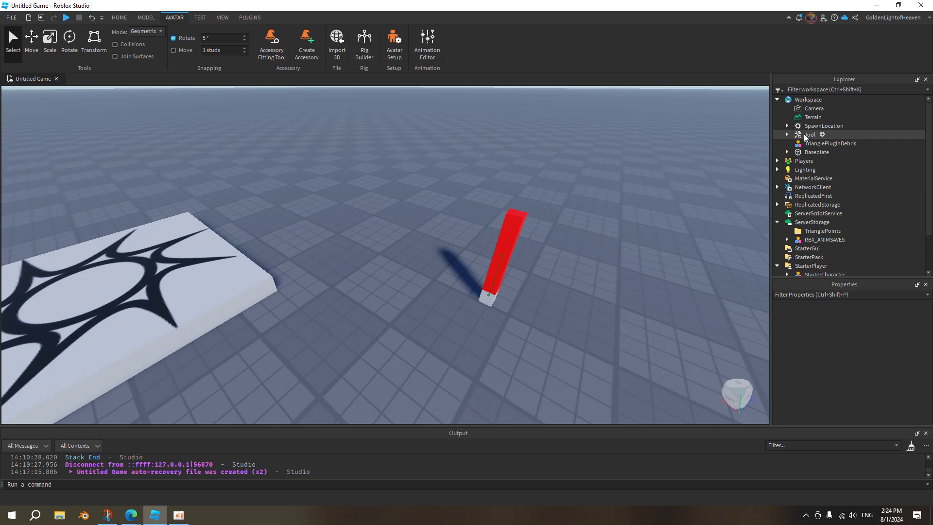
- Play-test, walk the character onto the sword to pick it up, then stop the session
{"action": "left_click", "coordinate": [245, 18]}
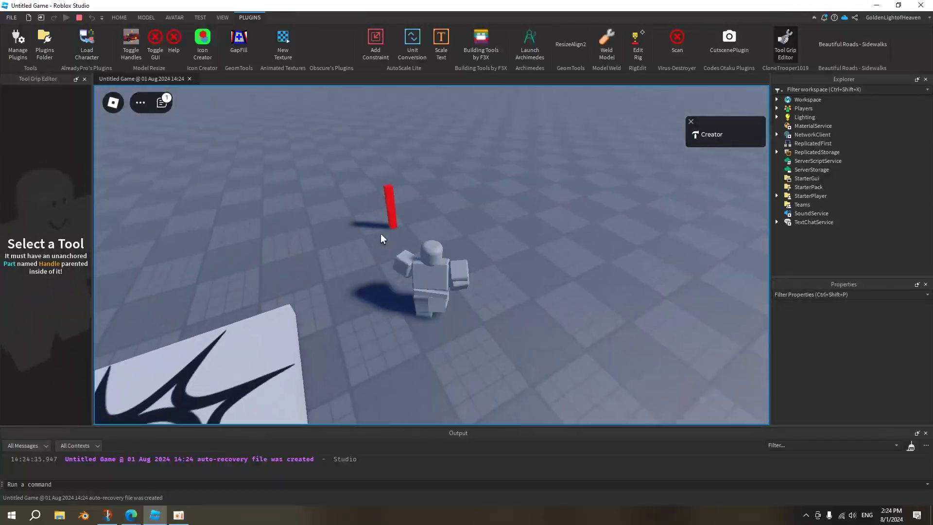
{"action": "key", "text": "w"}
{"action": "right_click_drag", "start_coordinate": [380, 238], "coordinate": [381, 238]}
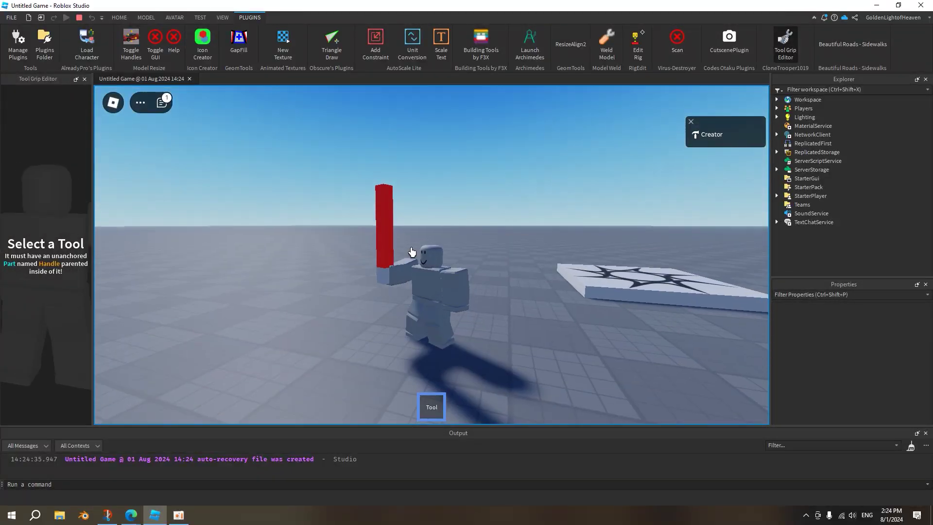
{"action": "key", "text": "shift+F5"}
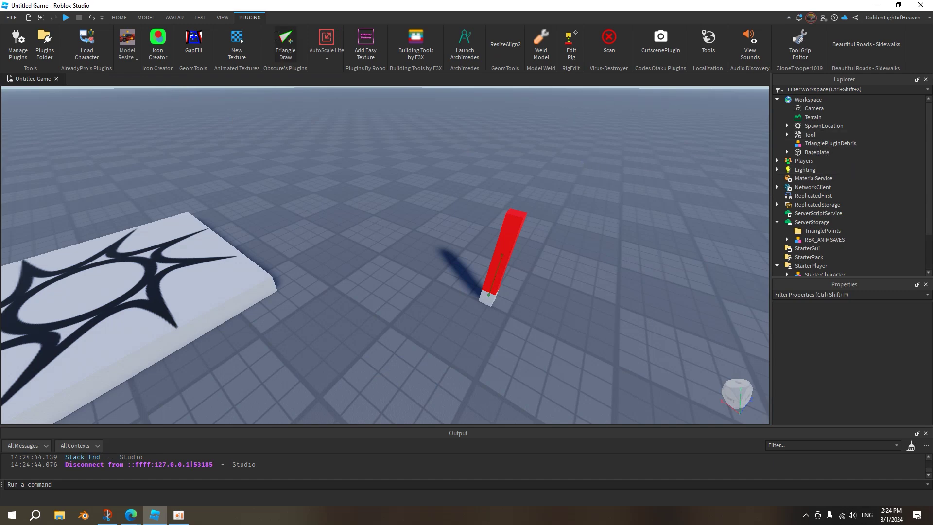
{"action": "scroll", "coordinate": [285, 48], "scroll_direction": "up", "scroll_amount": 3}
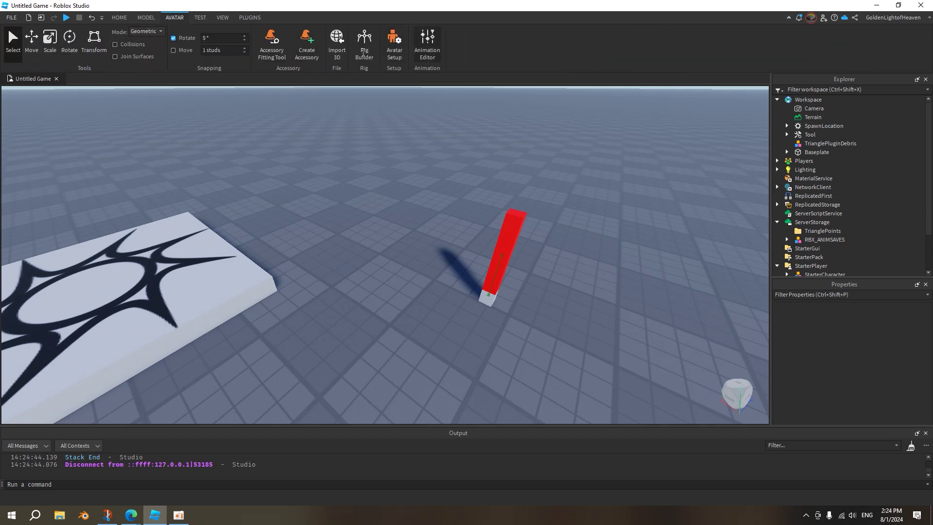
- Generate a Block Avatar R15 rig with Rig Builder and drag the sword Tool into the Rig
{"action": "left_click", "coordinate": [364, 44]}
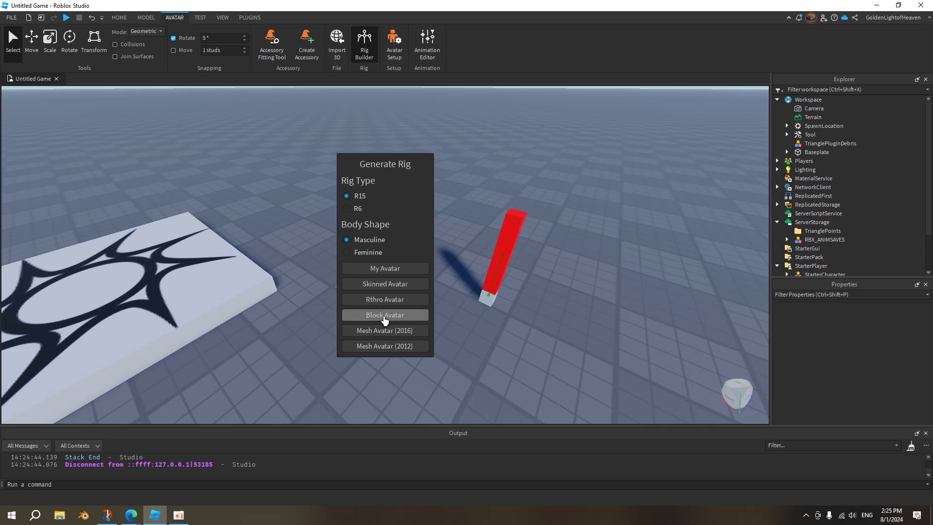
{"action": "left_click", "coordinate": [384, 316]}
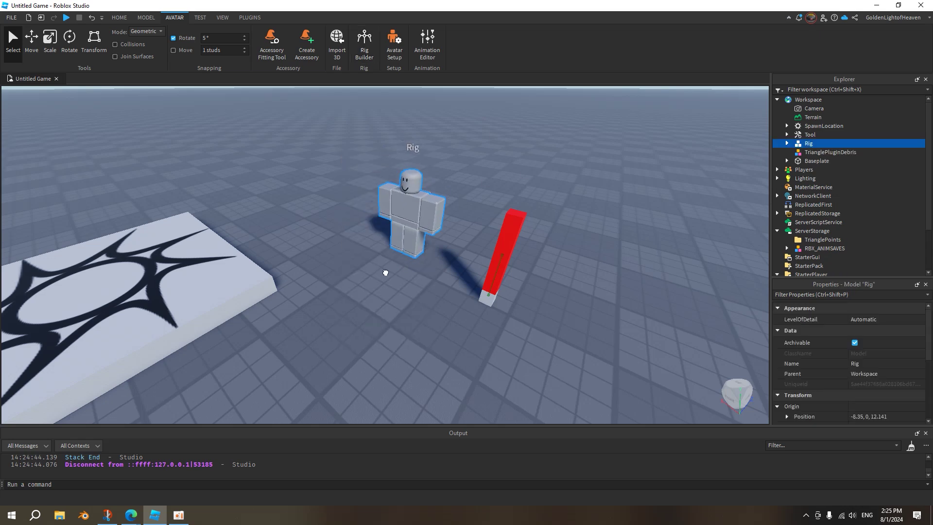
{"action": "left_click_drag", "start_coordinate": [809, 134], "coordinate": [811, 145]}
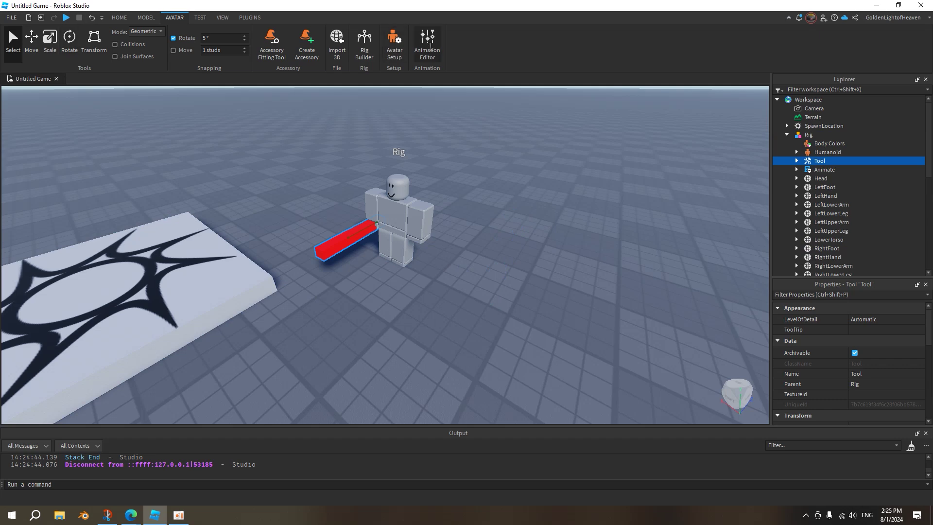
- Create a new animation clip for the Rig in the Animation Editor
{"action": "left_click", "coordinate": [431, 46]}
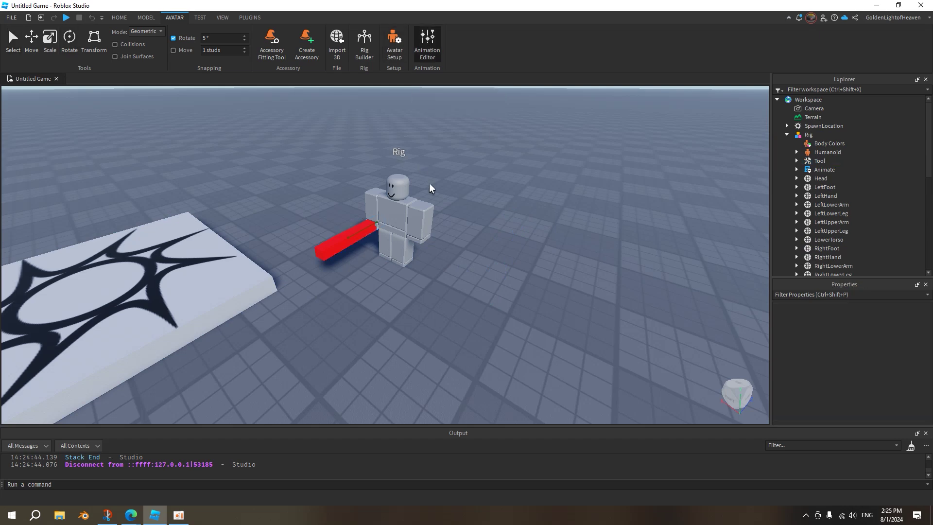
{"action": "left_click", "coordinate": [381, 214]}
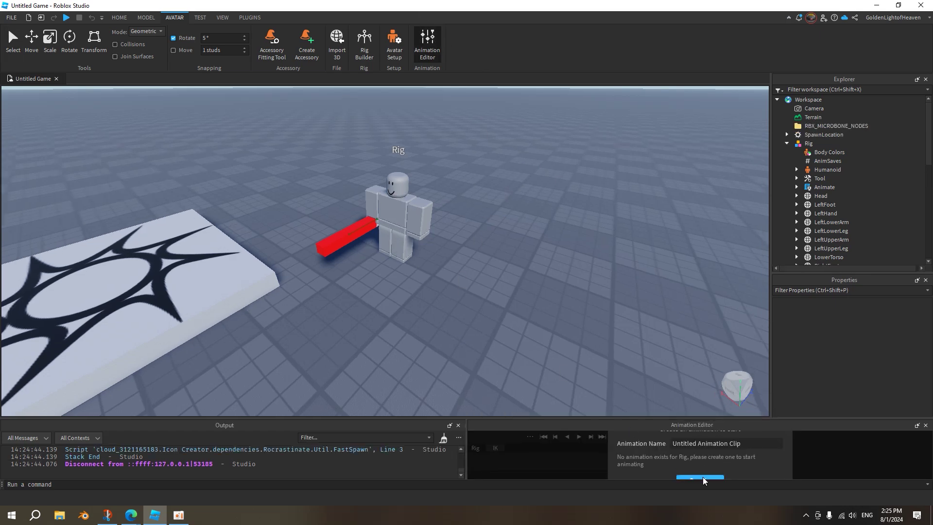
{"action": "left_click", "coordinate": [701, 478]}
{"action": "left_click_drag", "start_coordinate": [466, 437], "coordinate": [218, 439]}
{"action": "right_click_drag", "start_coordinate": [460, 277], "coordinate": [497, 267]}
- Rotate the right and left upper arms so the rig raises the sword
{"action": "left_click", "coordinate": [452, 272]}
{"action": "key", "text": "ctrl+2"}
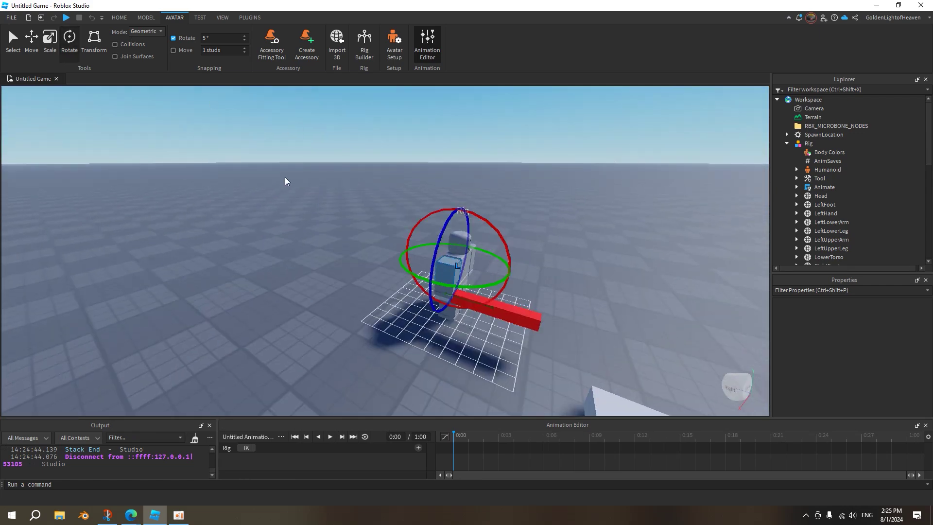
{"action": "left_click_drag", "start_coordinate": [514, 252], "coordinate": [537, 267]}
{"action": "key", "text": "f"}
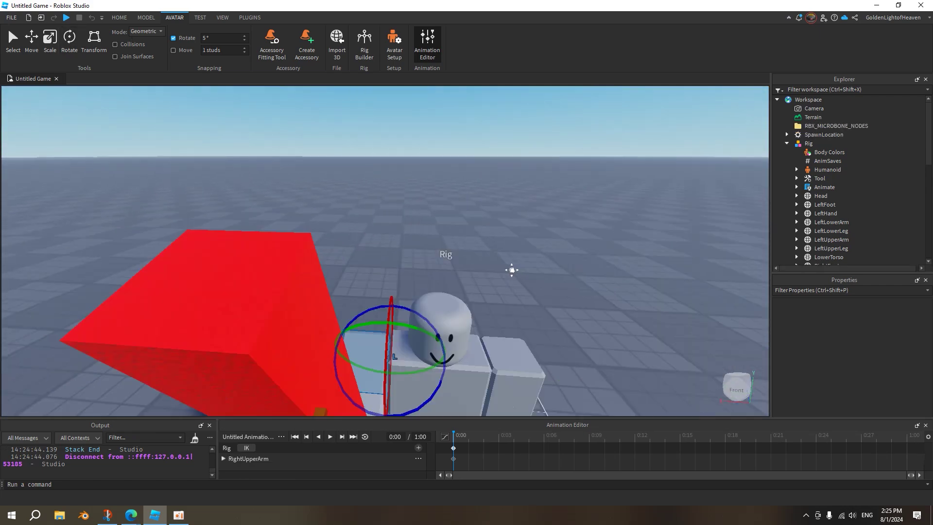
{"action": "left_click_drag", "start_coordinate": [362, 280], "coordinate": [358, 306]}
{"action": "left_click", "coordinate": [240, 265]}
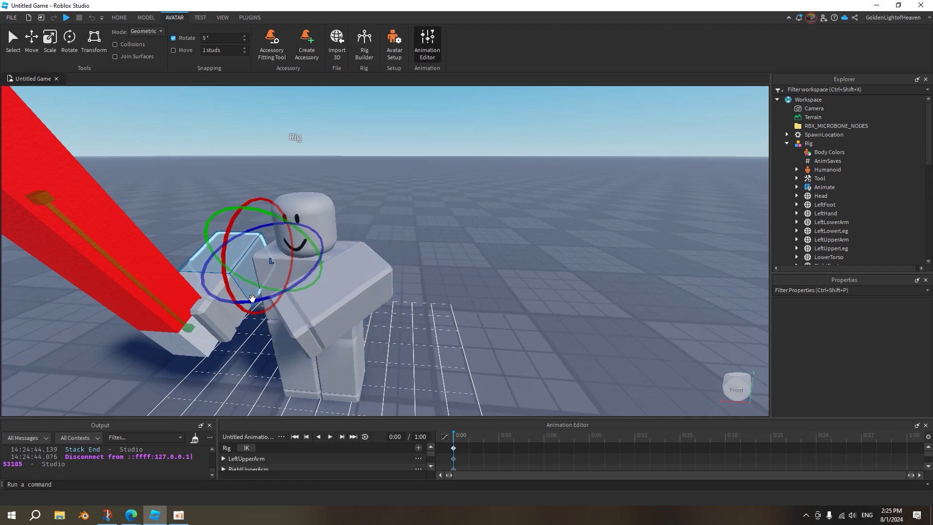
{"action": "left_click_drag", "start_coordinate": [292, 289], "coordinate": [340, 303]}
{"action": "right_click_drag", "start_coordinate": [340, 304], "coordinate": [358, 317]}
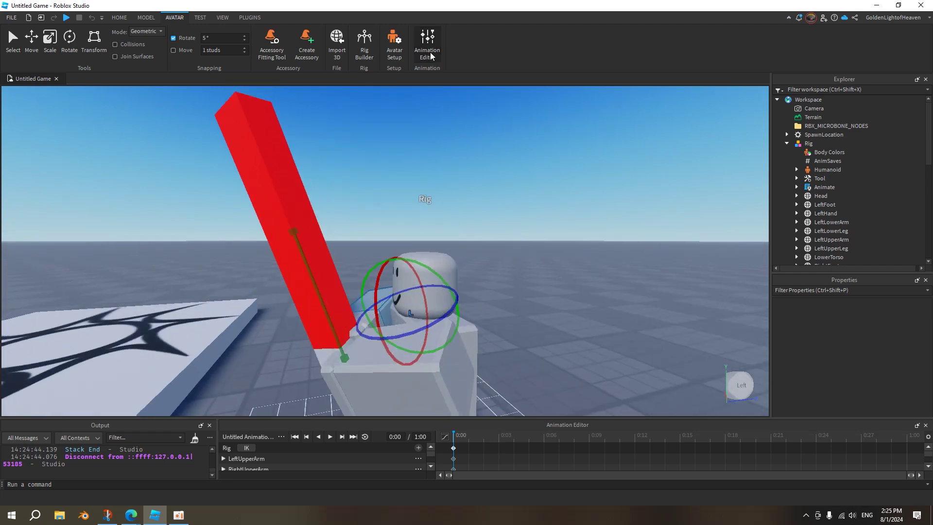
- Set the animation clip's priority to Action
{"action": "left_click", "coordinate": [283, 438]}
{"action": "mouse_move", "coordinate": [317, 359]}
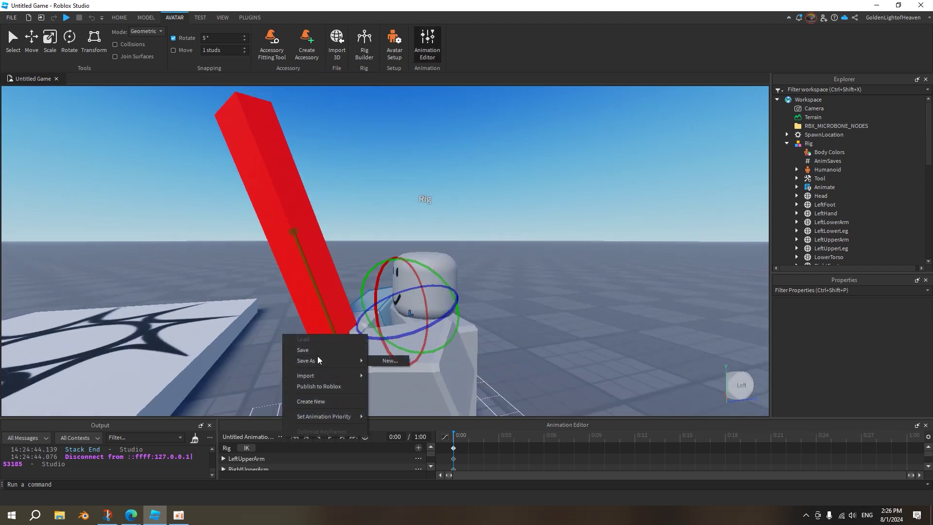
{"action": "mouse_move", "coordinate": [336, 416]}
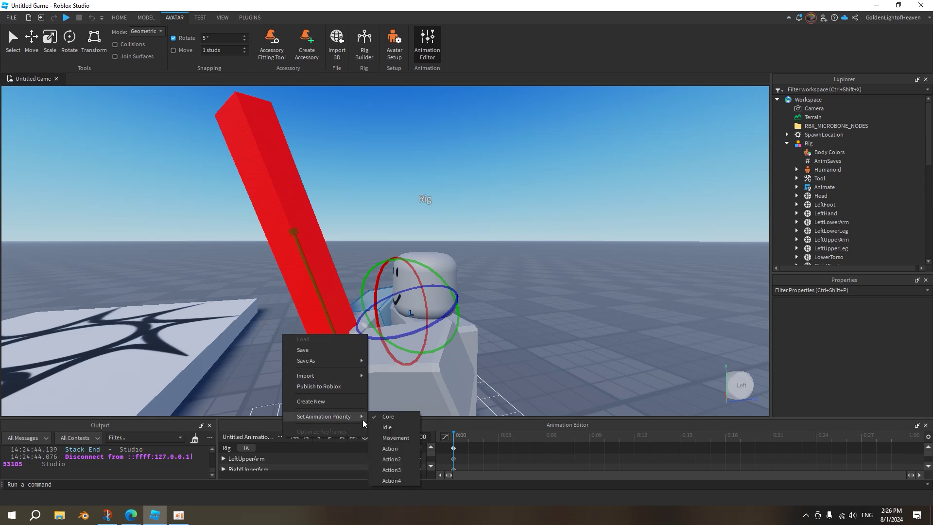
{"action": "left_click", "coordinate": [395, 449]}
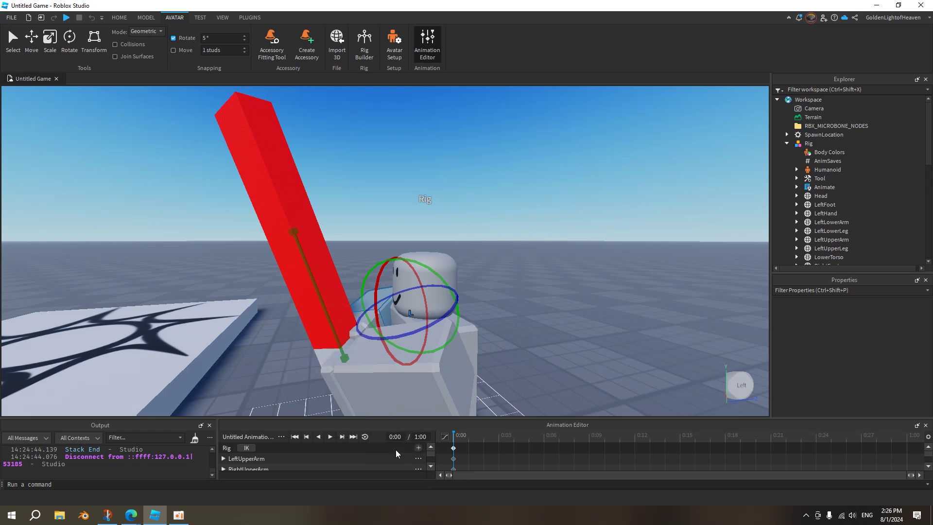
- Publish the clip to Roblox as a new asset and copy its asset ID
{"action": "left_click", "coordinate": [282, 436]}
{"action": "left_click", "coordinate": [315, 387]}
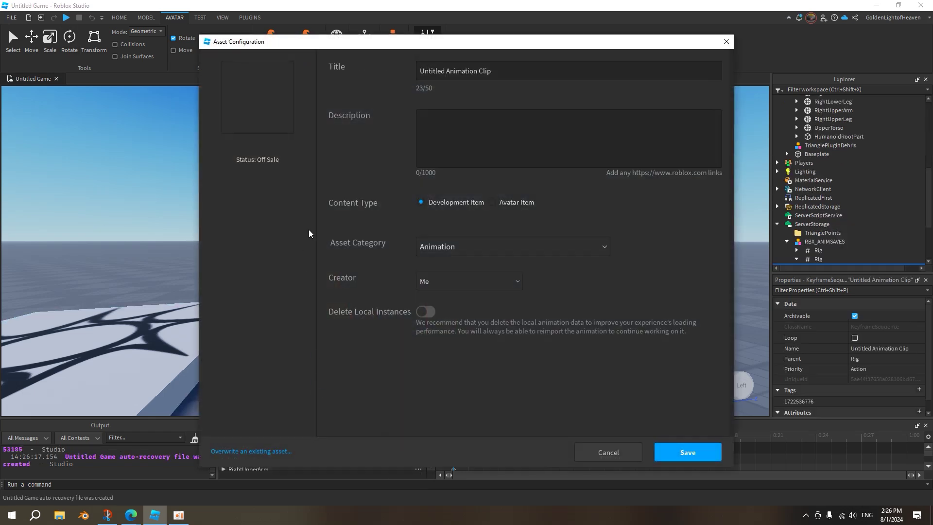
{"action": "left_click", "coordinate": [696, 451]}
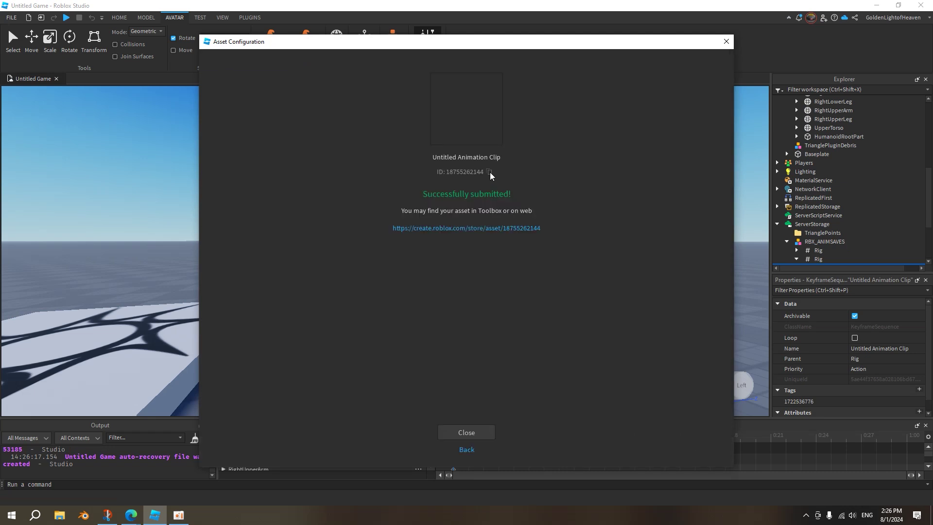
{"action": "left_click", "coordinate": [490, 172]}
{"action": "left_click", "coordinate": [467, 432]}
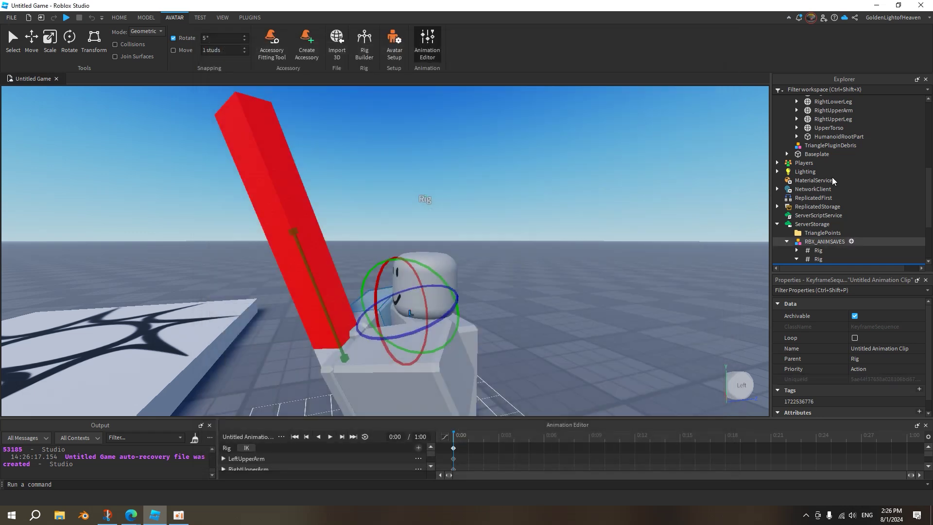
- Collapse the RBX_ANIMSAVES folder and the Rig, then close the Animation Editor
{"action": "left_click", "coordinate": [786, 155]}
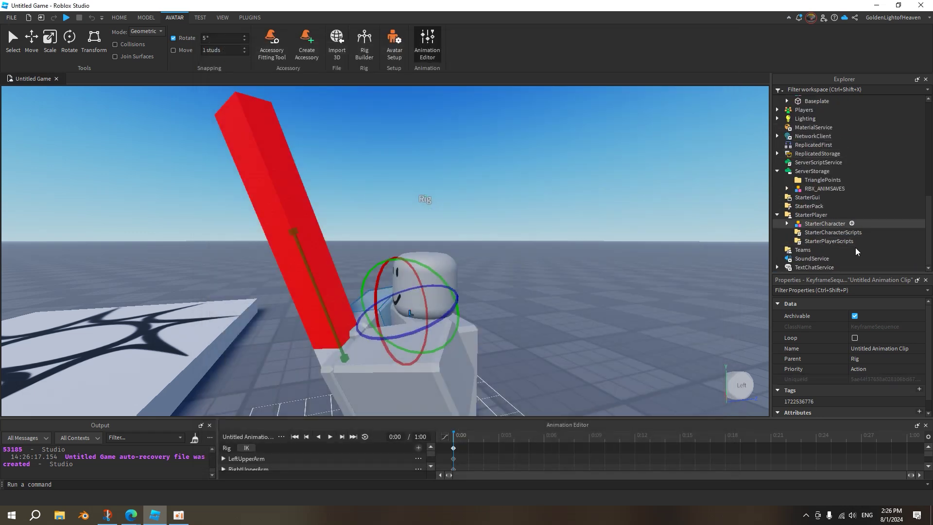
{"action": "scroll", "coordinate": [834, 231], "scroll_direction": "up", "scroll_amount": 8}
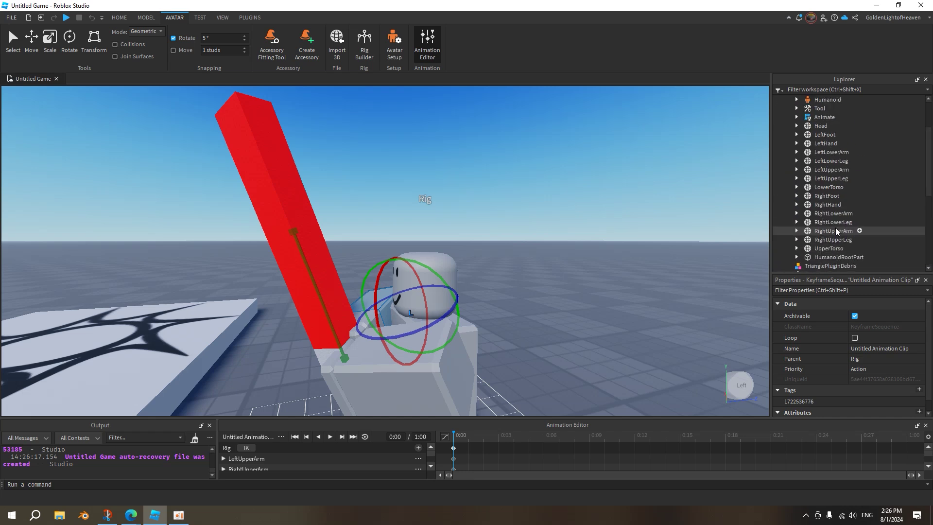
{"action": "left_click", "coordinate": [786, 135]}
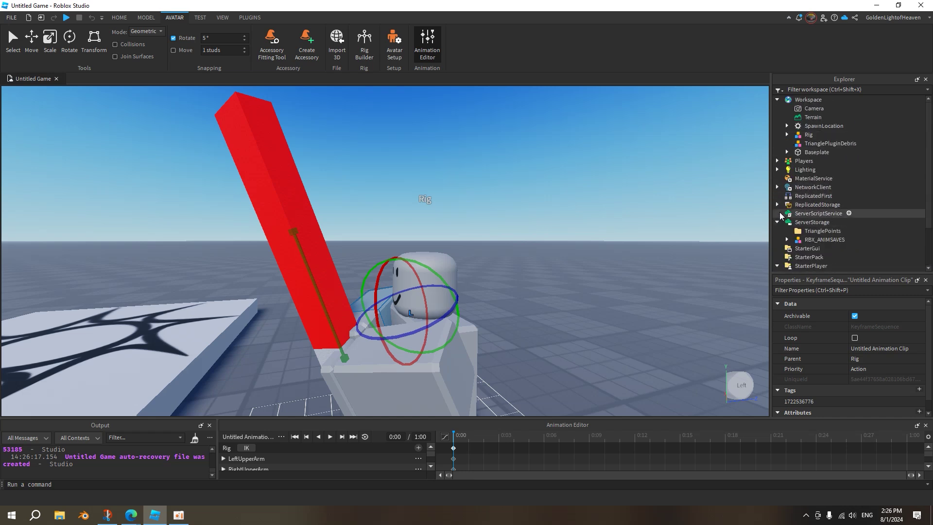
{"action": "left_click", "coordinate": [427, 44]}
{"action": "scroll", "coordinate": [618, 238], "scroll_direction": "down", "scroll_amount": 5}
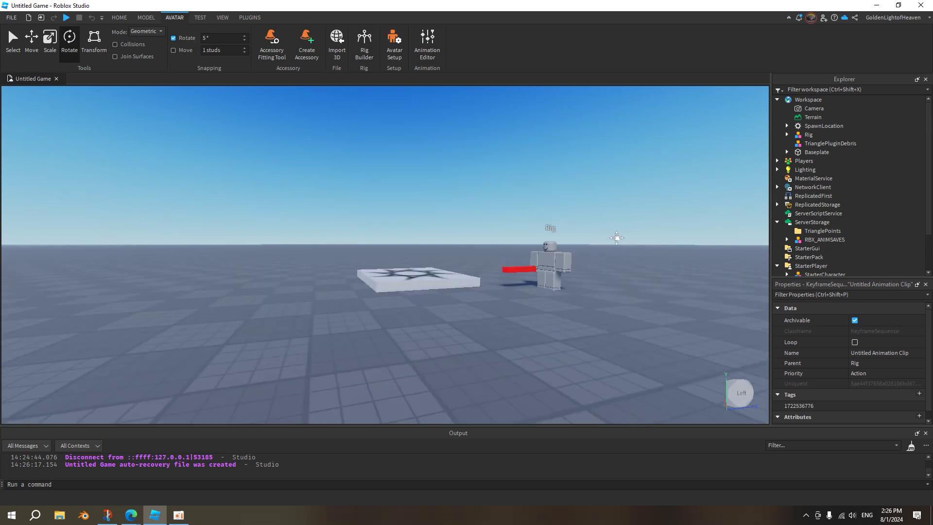
{"action": "scroll", "coordinate": [616, 238], "scroll_direction": "up", "scroll_amount": 4}
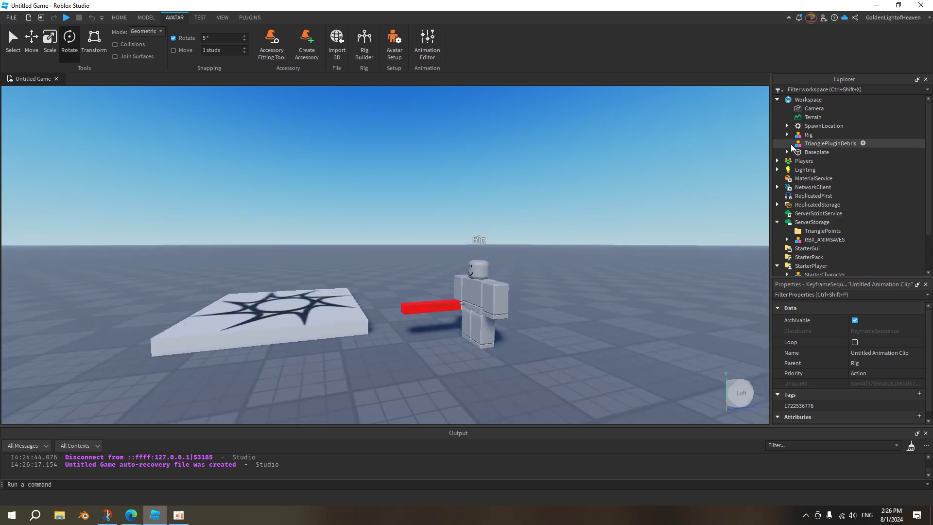
- Find the LocalScript in ReplicatedStorage and drag the sword Tool from the Rig to StarterPlayer
{"action": "left_click", "coordinate": [777, 204]}
{"action": "scroll", "coordinate": [819, 235], "scroll_direction": "down", "scroll_amount": 2}
{"action": "left_click", "coordinate": [808, 164]}
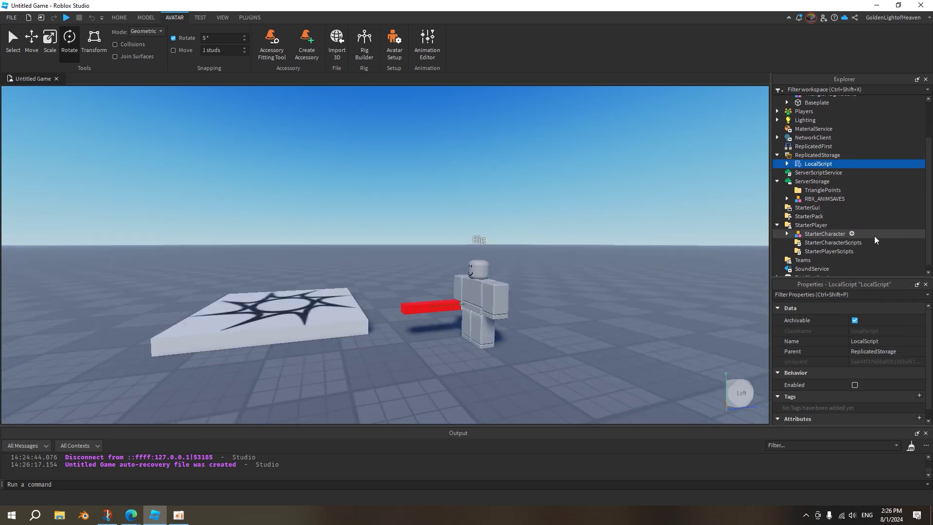
{"action": "scroll", "coordinate": [873, 235], "scroll_direction": "down", "scroll_amount": 1}
{"action": "scroll", "coordinate": [804, 229], "scroll_direction": "up", "scroll_amount": 2}
{"action": "left_click", "coordinate": [786, 135]}
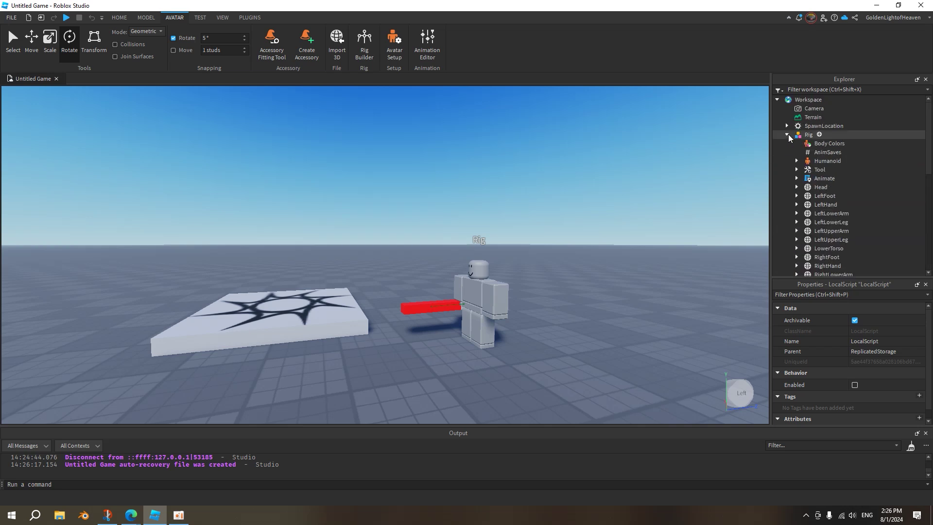
{"action": "left_click_drag", "start_coordinate": [819, 170], "coordinate": [841, 217]}
{"action": "scroll", "coordinate": [850, 180], "scroll_direction": "down", "scroll_amount": 5}
- Run a brief test, then move the sword Tool into StarterPack
{"action": "left_click", "coordinate": [66, 17]}
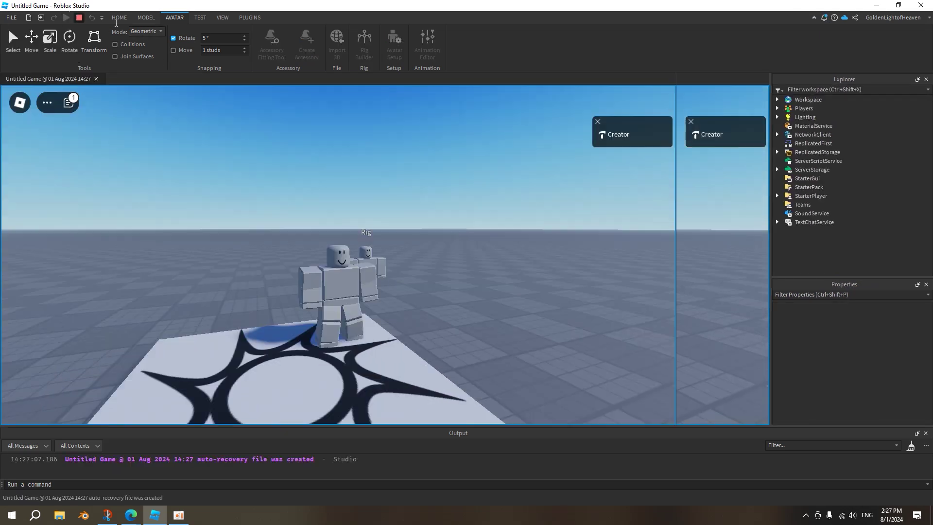
{"action": "key", "text": "shift+F5"}
{"action": "left_click_drag", "start_coordinate": [811, 231], "coordinate": [831, 214]}
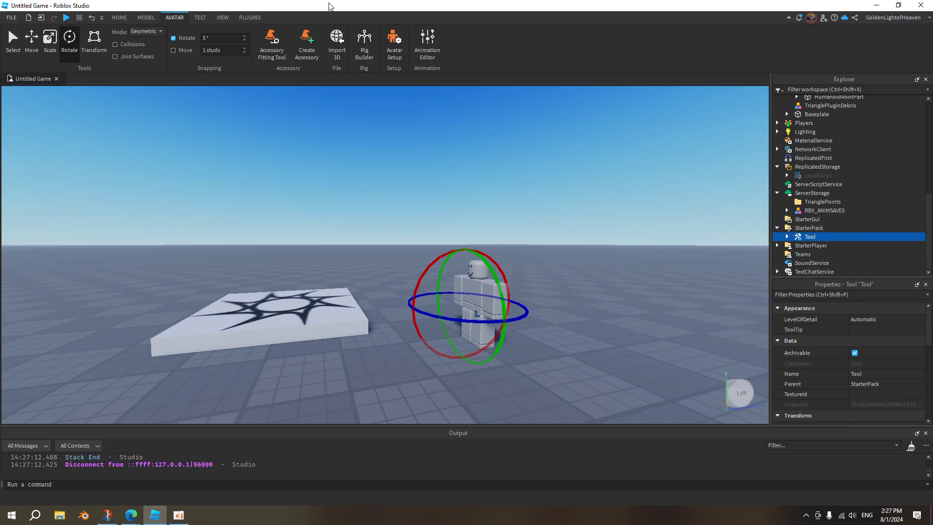
- Test again, equip the sword from the hotbar, and stop the test
{"action": "key", "text": "F5"}
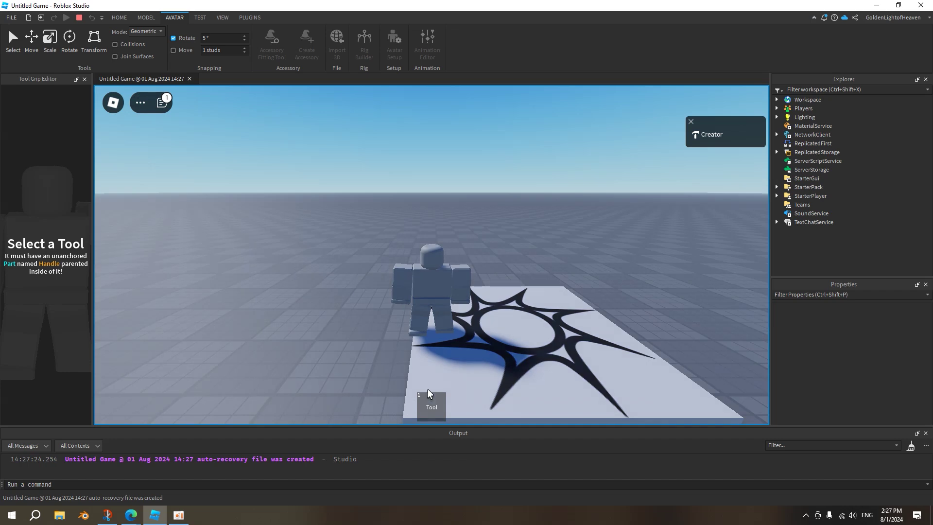
{"action": "left_click", "coordinate": [432, 406]}
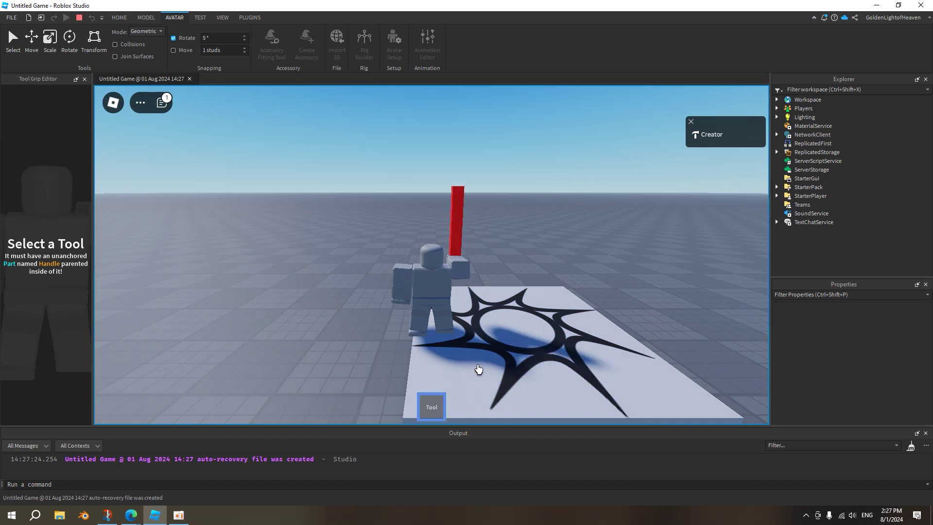
{"action": "key", "text": "shift+F5"}
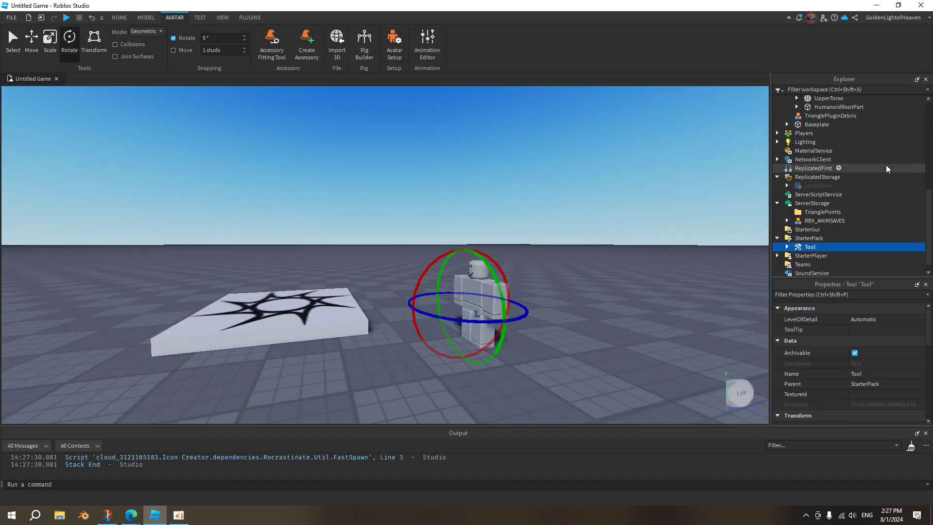
- Add a LocalScript inside the Tool and an Animation inside that LocalScript
{"action": "left_click", "coordinate": [787, 247]}
{"action": "scroll", "coordinate": [816, 233], "scroll_direction": "down", "scroll_amount": 1}
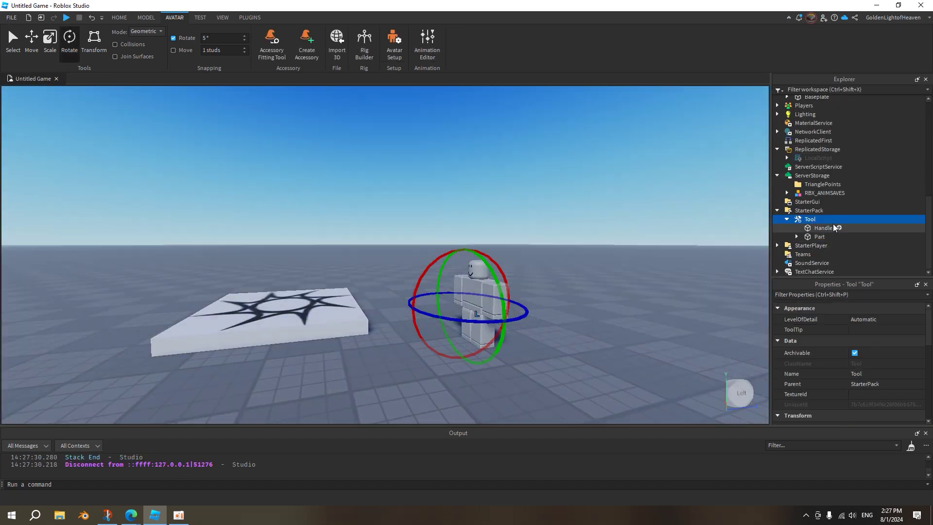
{"action": "left_click", "coordinate": [822, 219]}
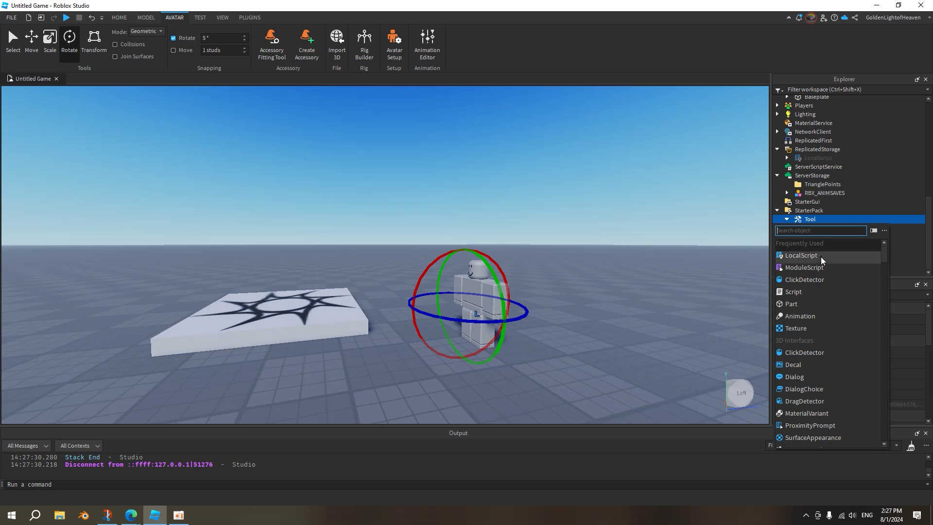
{"action": "left_click", "coordinate": [820, 256]}
{"action": "left_click", "coordinate": [846, 227]}
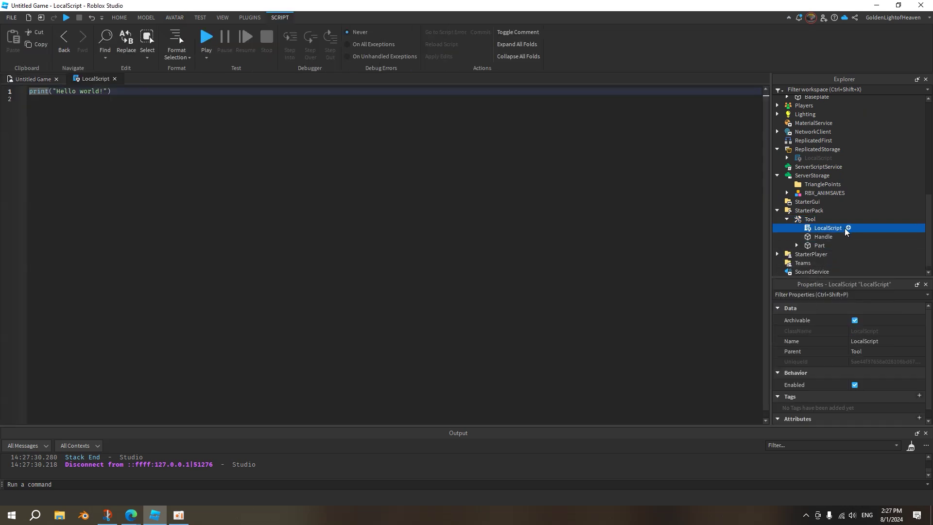
{"action": "left_click", "coordinate": [847, 228]}
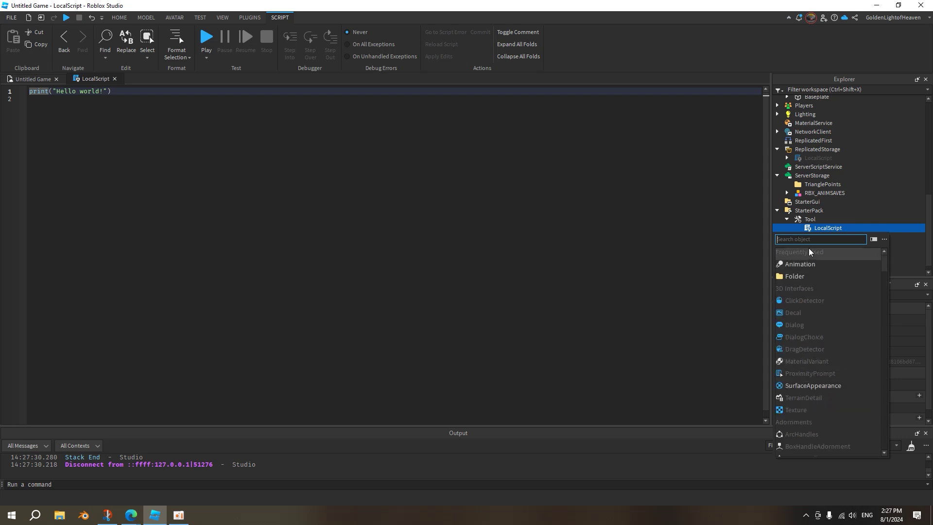
{"action": "left_click", "coordinate": [800, 264]}
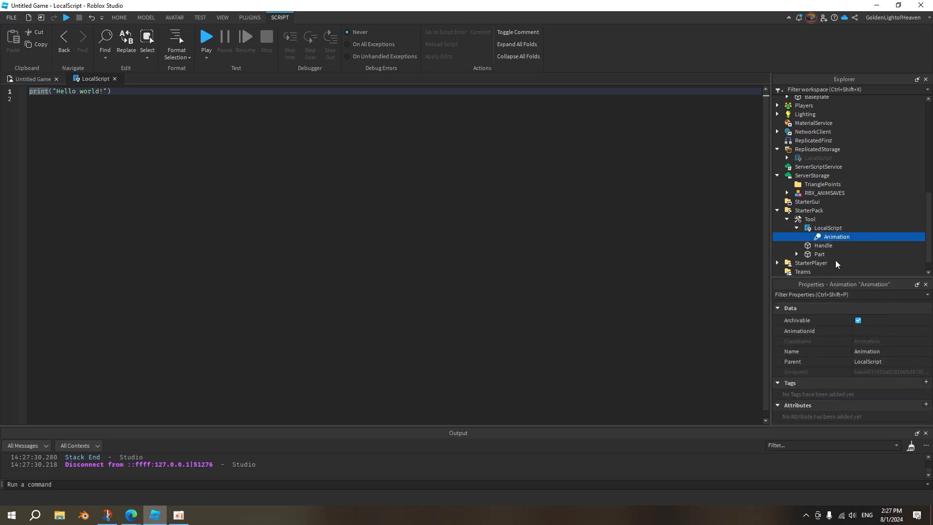
{"action": "left_click", "coordinate": [876, 333]}
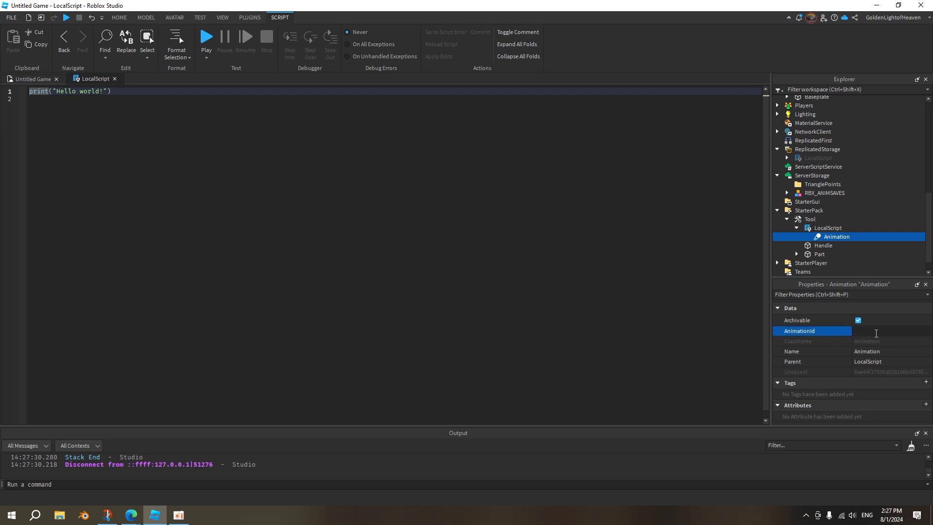
{"action": "key", "text": "ctrl+v"}
{"action": "left_click", "coordinate": [444, 210]}
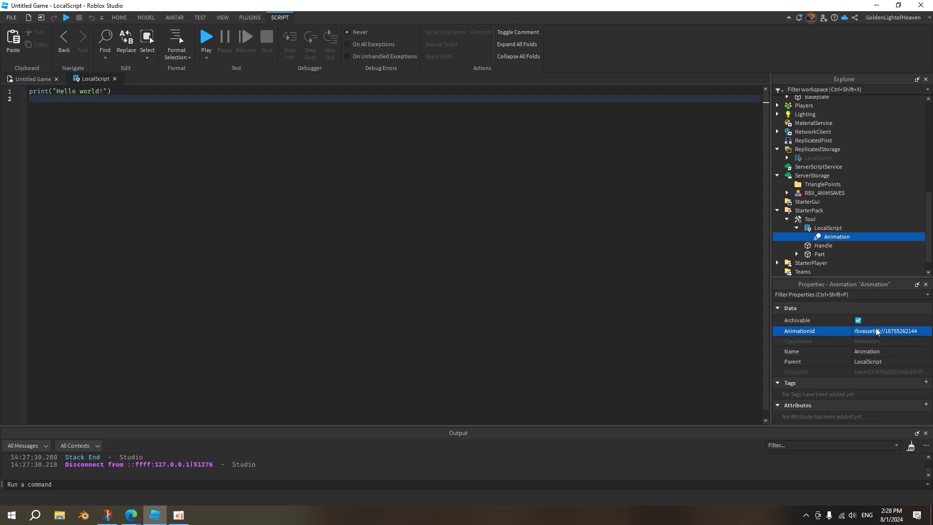
{"action": "scroll", "coordinate": [826, 219], "scroll_direction": "up", "scroll_amount": 5}
{"action": "scroll", "coordinate": [819, 218], "scroll_direction": "down", "scroll_amount": 3}
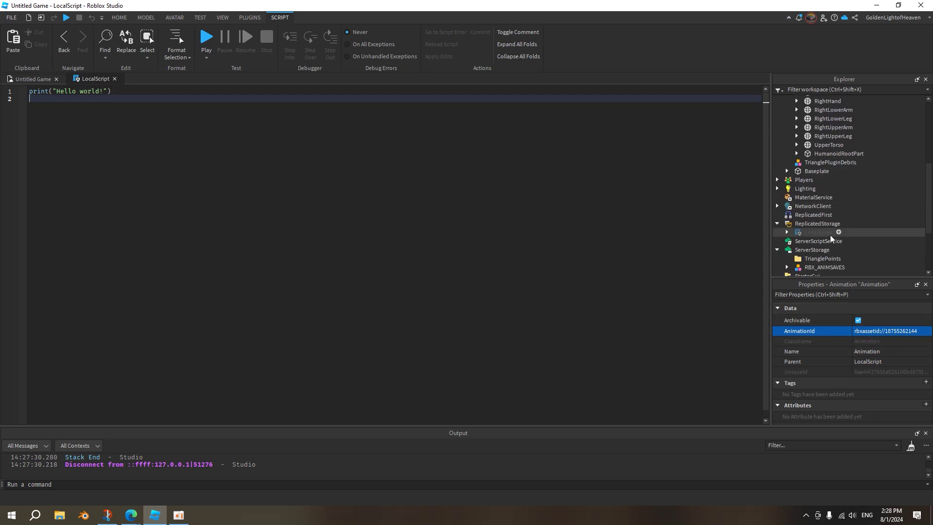
- Copy the old ReplicatedStorage LocalScript's code over the Tool script's print line
{"action": "left_click", "coordinate": [815, 209]}
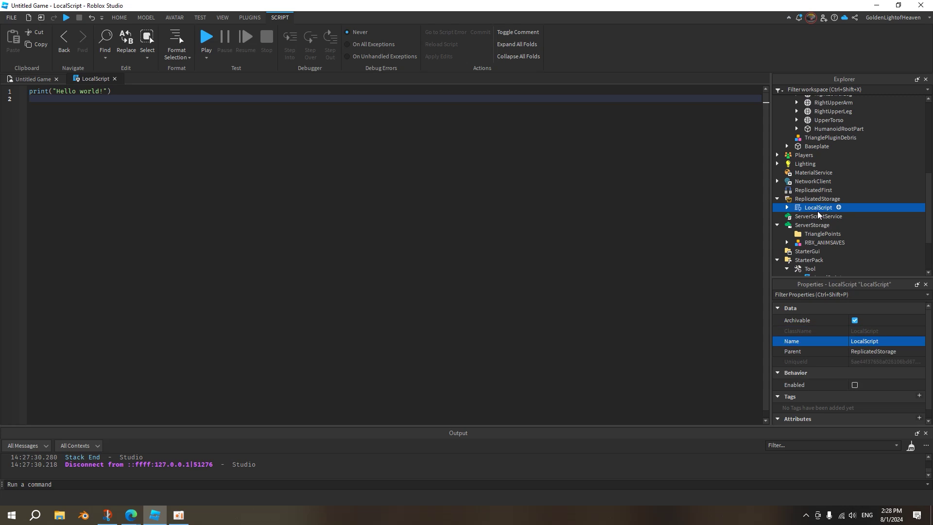
{"action": "double_click", "coordinate": [817, 209]}
{"action": "left_click_drag", "start_coordinate": [164, 188], "coordinate": [30, 91]}
{"action": "key", "text": "ctrl+c"}
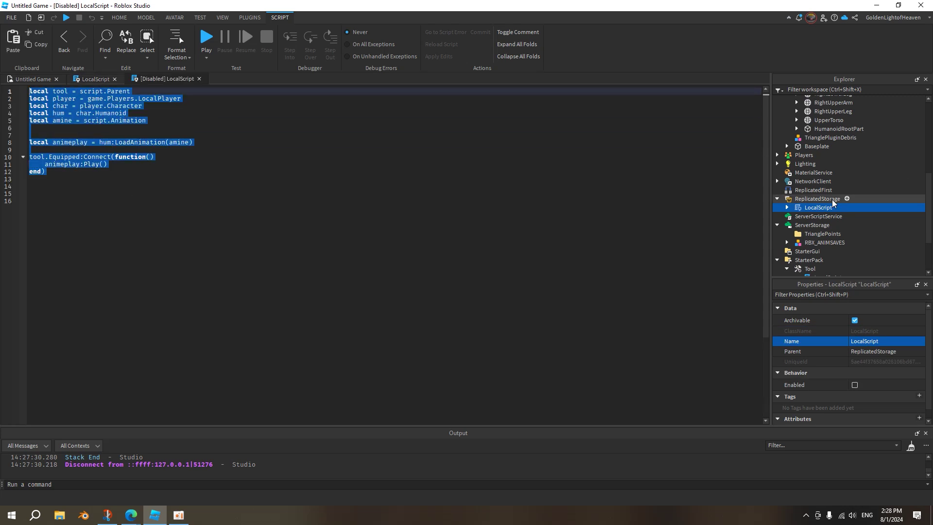
{"action": "left_click", "coordinate": [198, 79]}
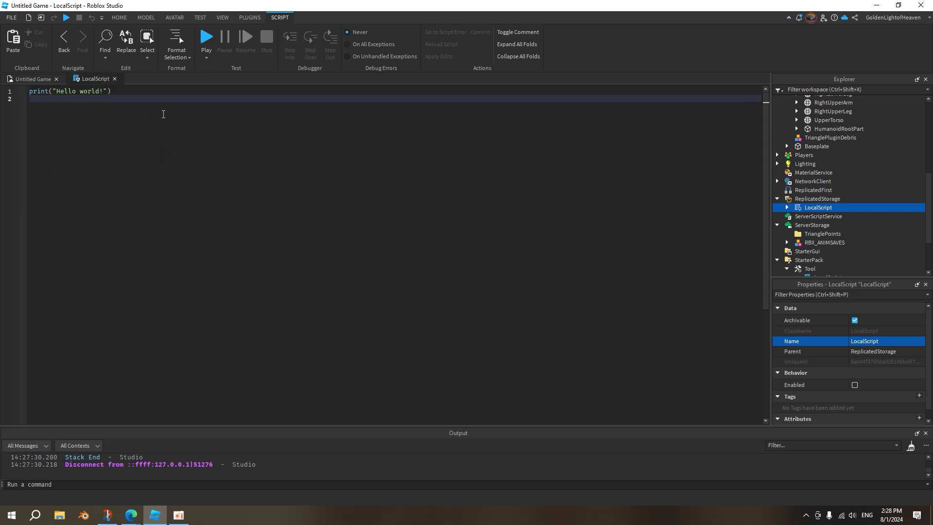
{"action": "left_click_drag", "start_coordinate": [162, 113], "coordinate": [11, 87]}
{"action": "key", "text": "ctrl+v"}
- Review the pasted code's Humanoid, LoadAnimation and script.Animation lines against the old script
{"action": "left_click", "coordinate": [281, 151]}
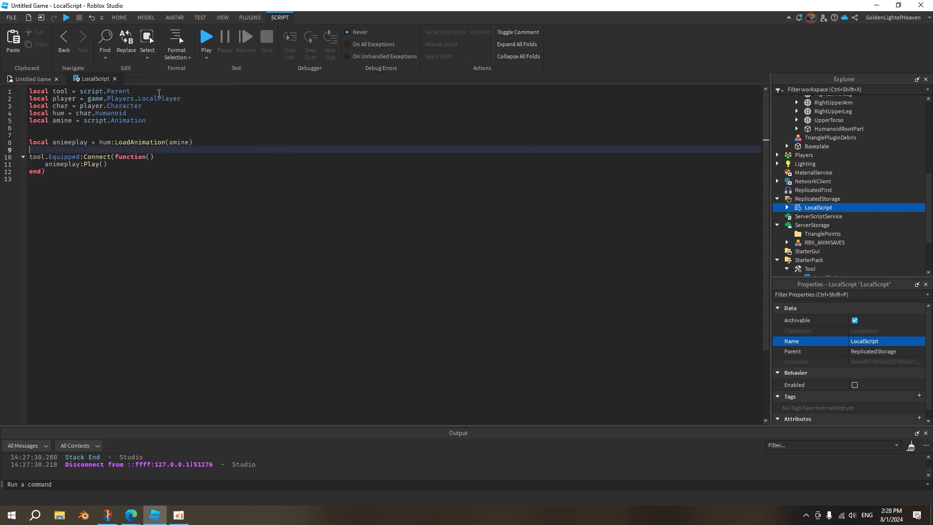
{"action": "left_click", "coordinate": [159, 93]}
{"action": "key", "text": "Down"}
{"action": "key", "text": "Down"}
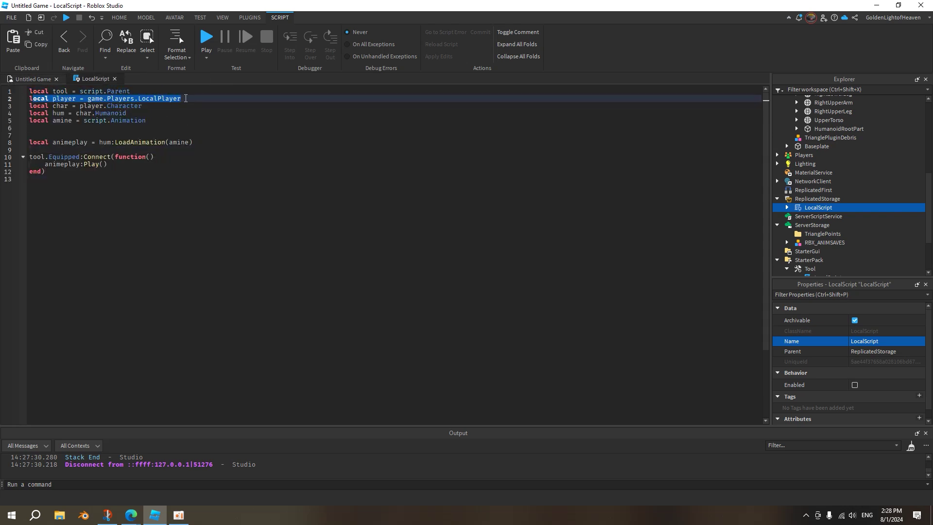
{"action": "key", "text": "Down"}
{"action": "key", "text": "Down"}
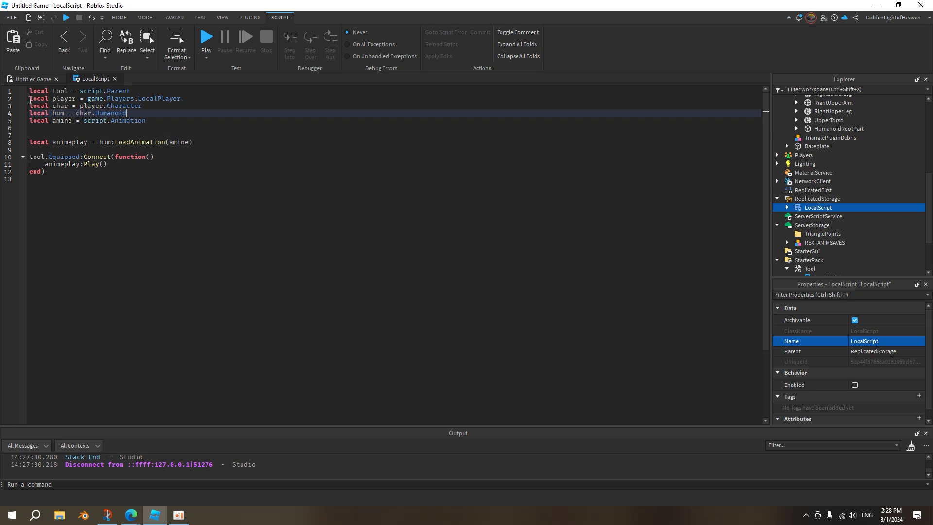
{"action": "left_click_drag", "start_coordinate": [30, 98], "coordinate": [74, 113]}
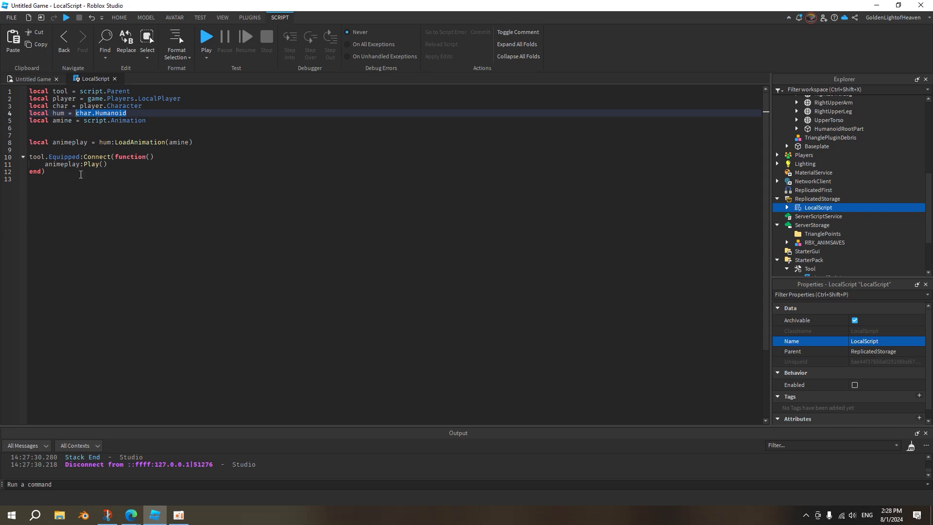
{"action": "left_click", "coordinate": [97, 145]}
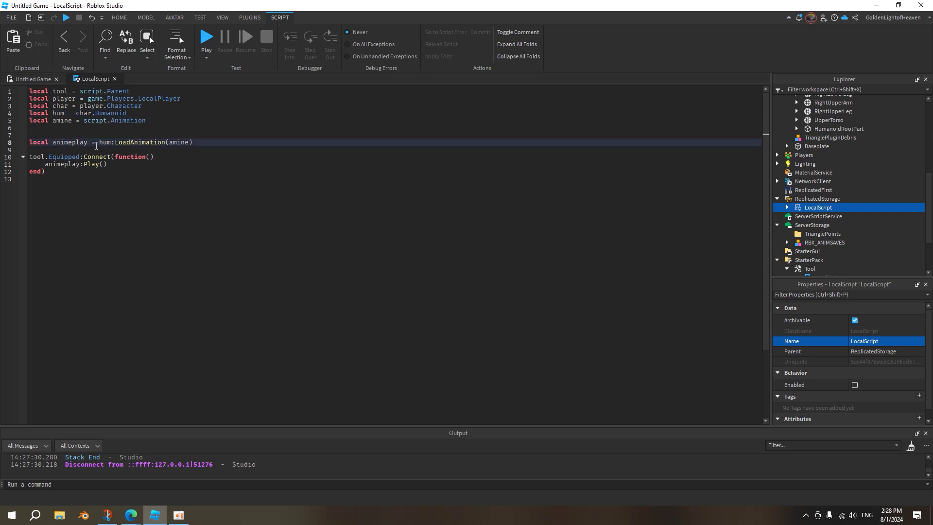
{"action": "double_click", "coordinate": [176, 142]}
{"action": "left_click", "coordinate": [176, 142]}
{"action": "double_click", "coordinate": [94, 120]}
{"action": "left_click", "coordinate": [787, 207]}
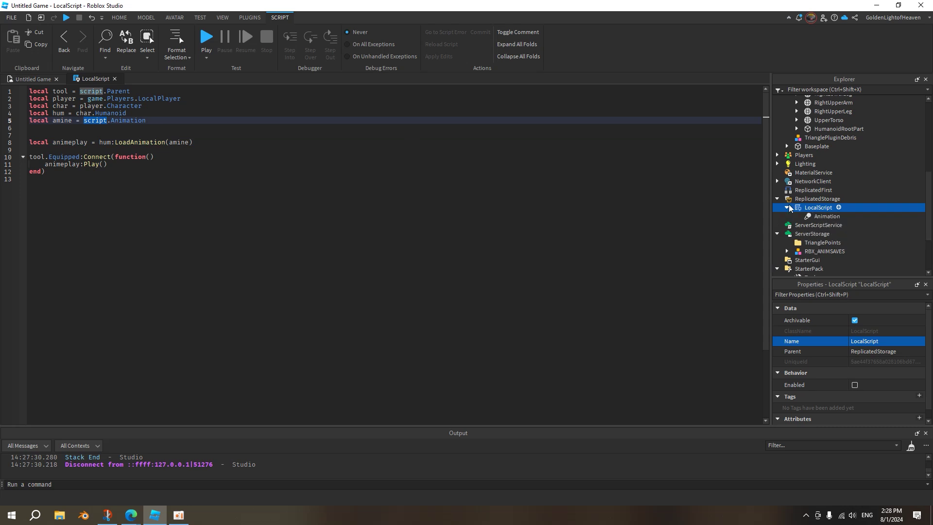
{"action": "left_click", "coordinate": [786, 208]}
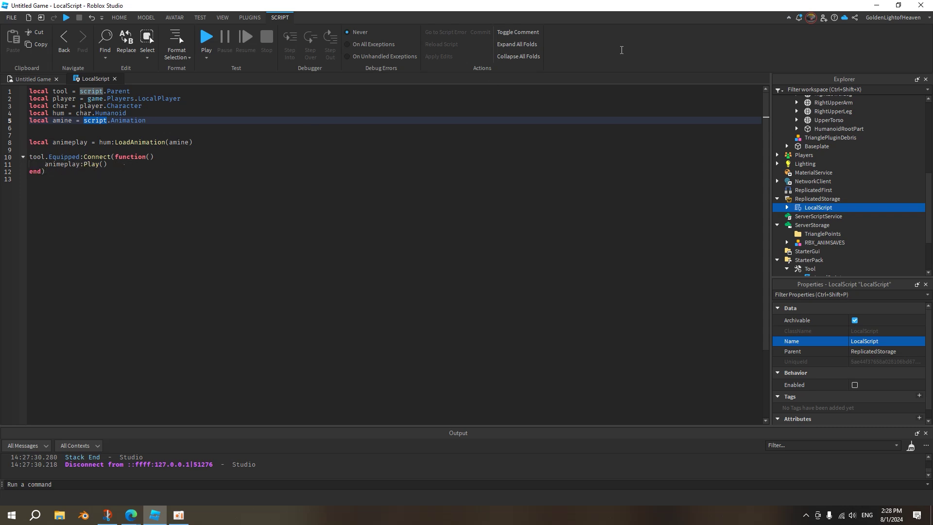
- Playtest the game and orbit around the character to check it holds the red sword overhead
{"action": "left_click", "coordinate": [43, 80]}
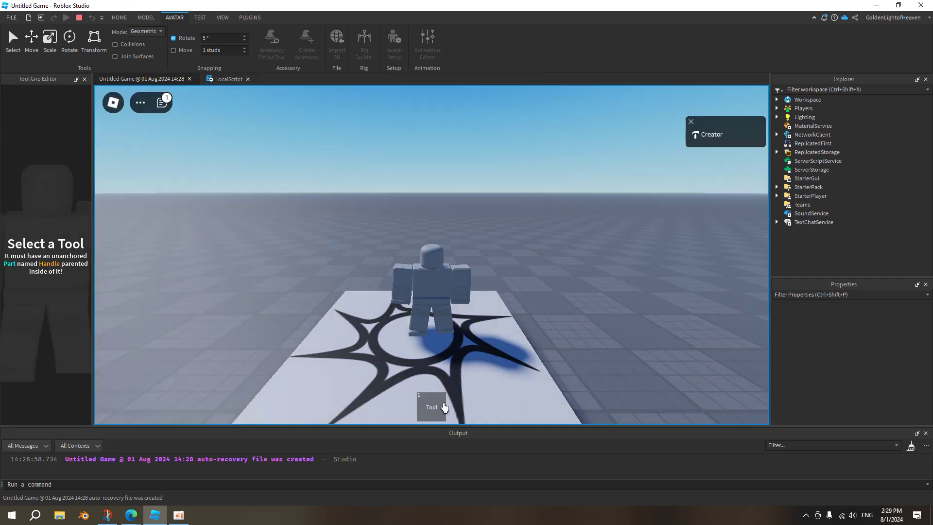
{"action": "right_click_drag", "start_coordinate": [674, 231], "coordinate": [444, 258]}
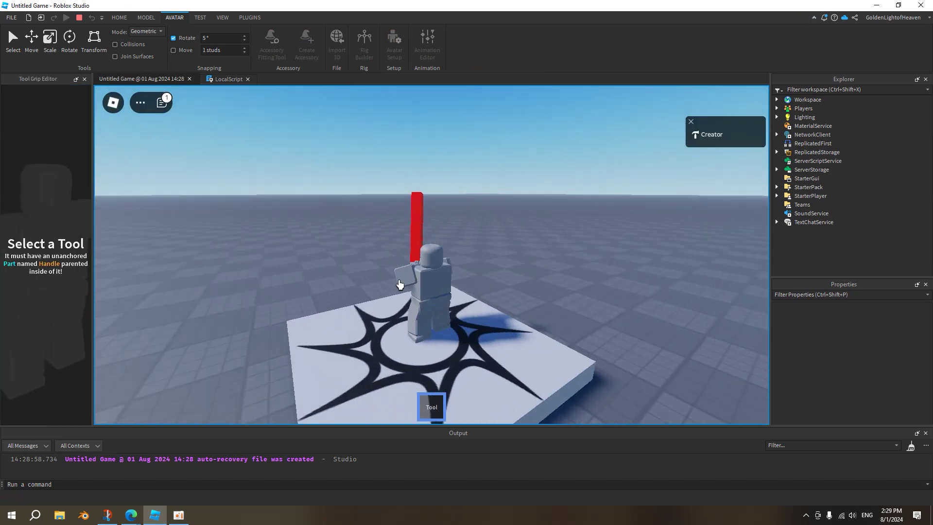